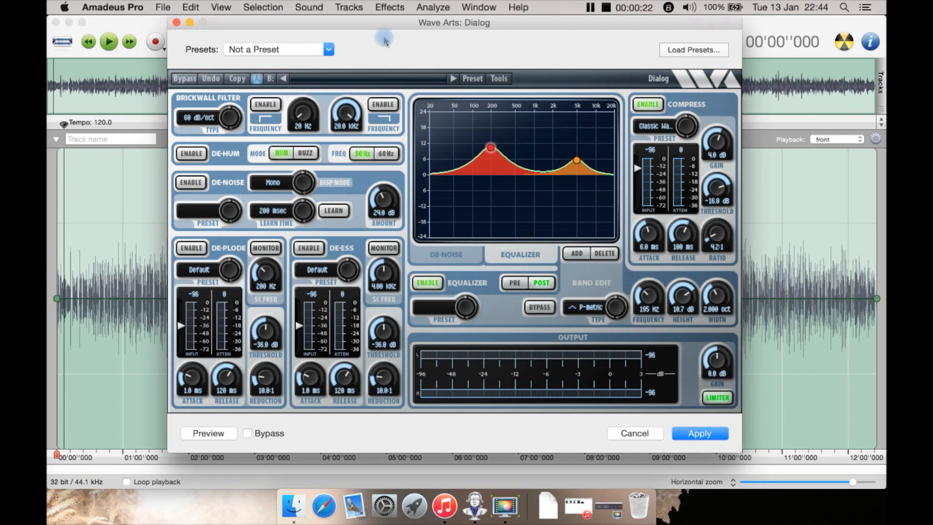
- Load The Works preset and set the De-Hum frequency to 50 Hz
click(306, 49)
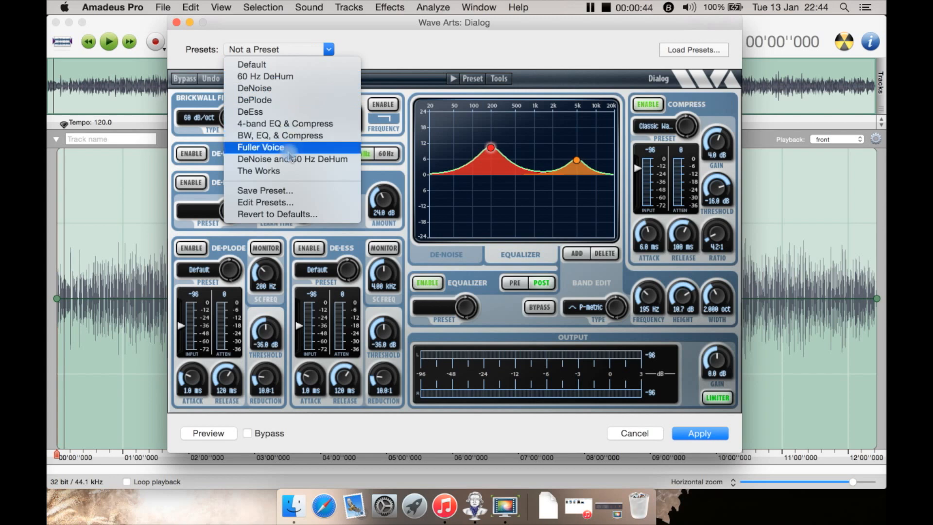
click(284, 171)
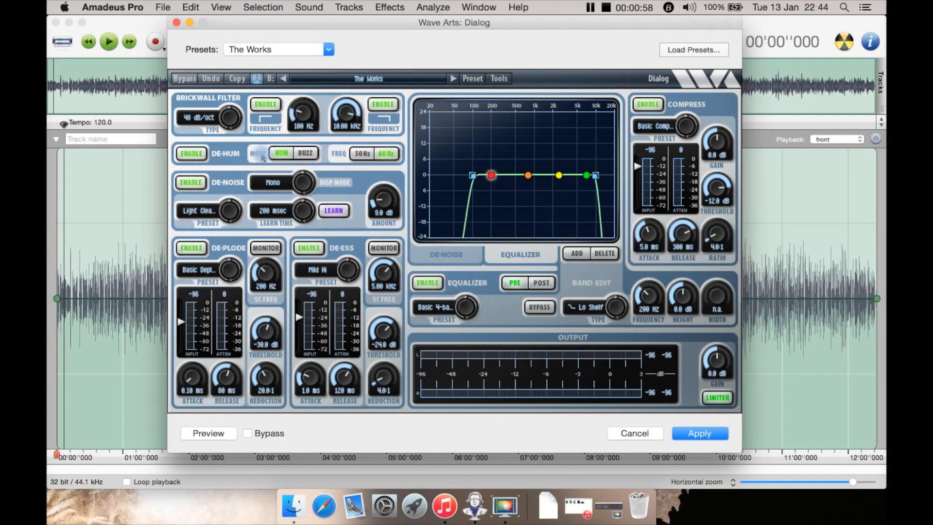
click(363, 154)
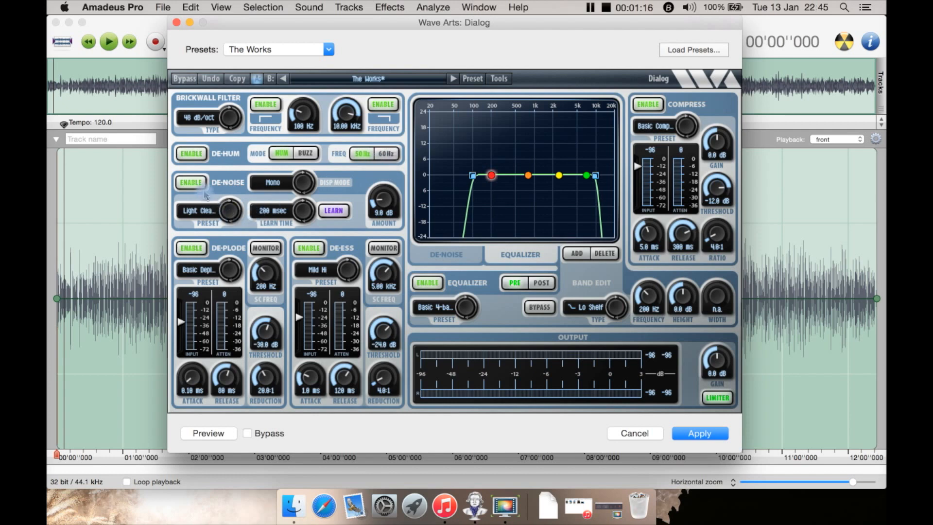
click(279, 188)
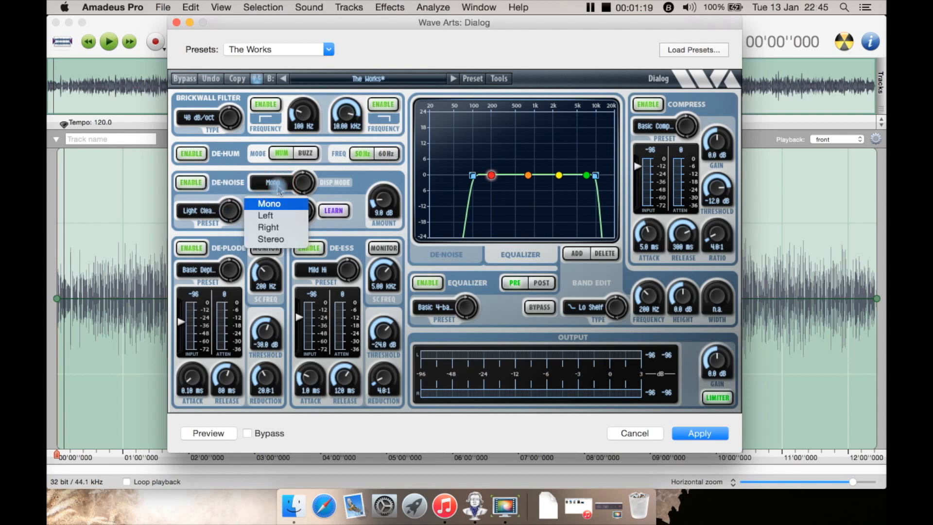
click(243, 188)
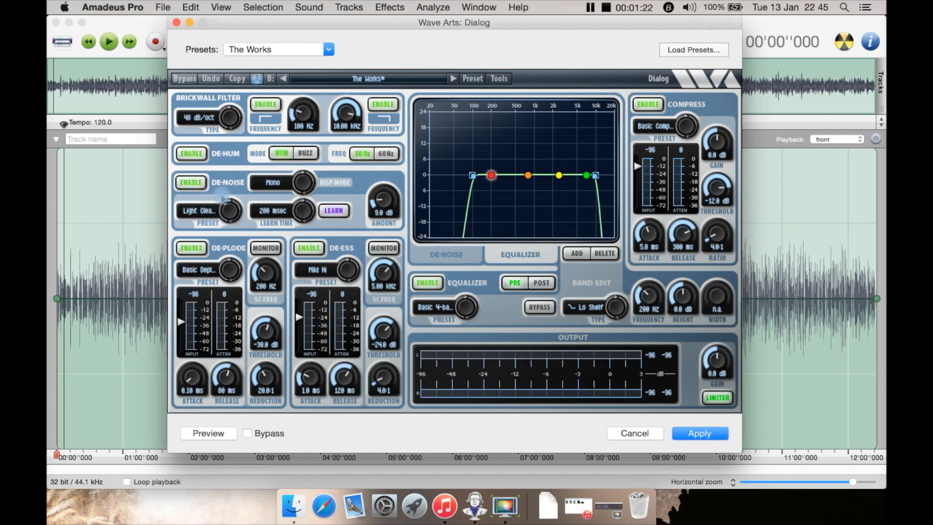
click(207, 213)
mouse_move(225, 233)
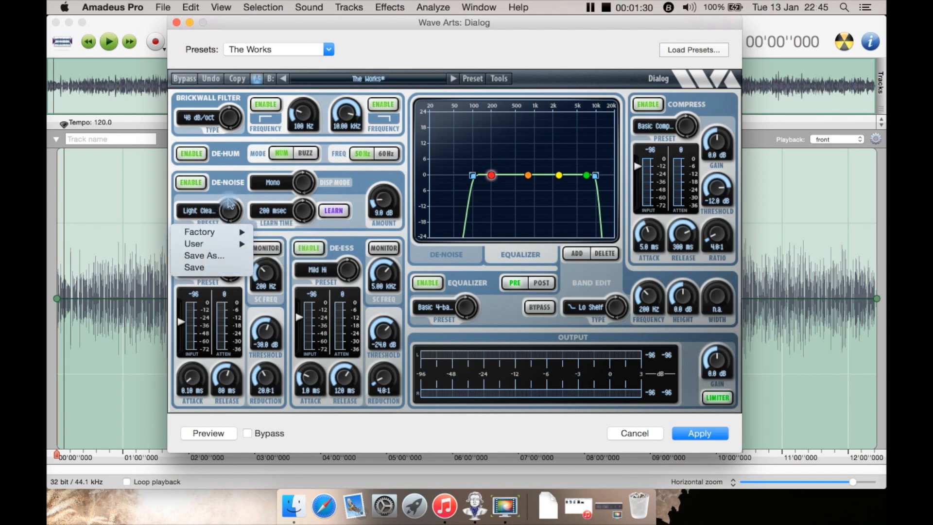
click(246, 188)
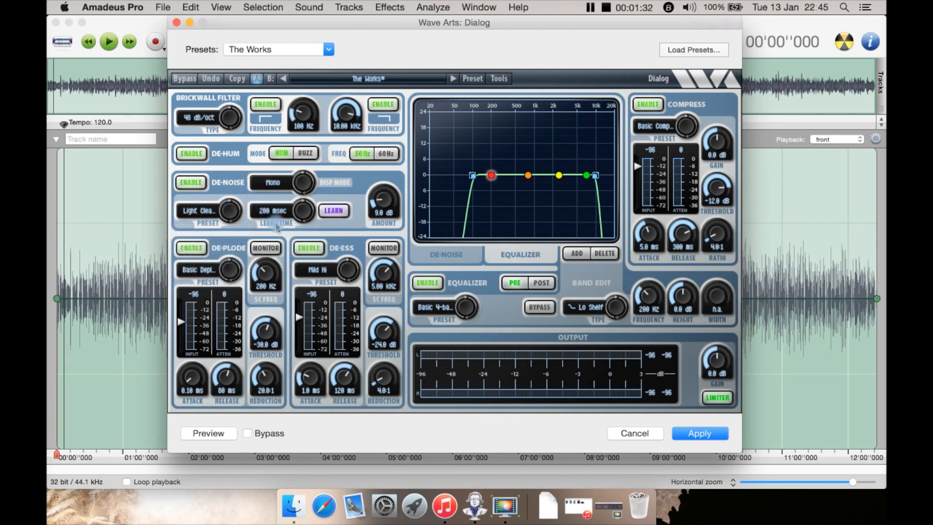
- Set the De-Noise learn time to 5 sec
click(329, 214)
click(275, 210)
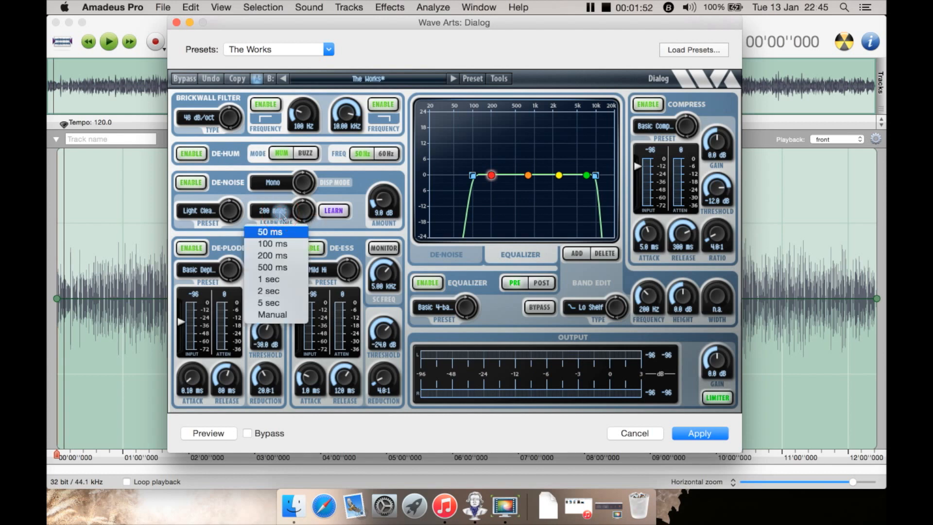
click(291, 311)
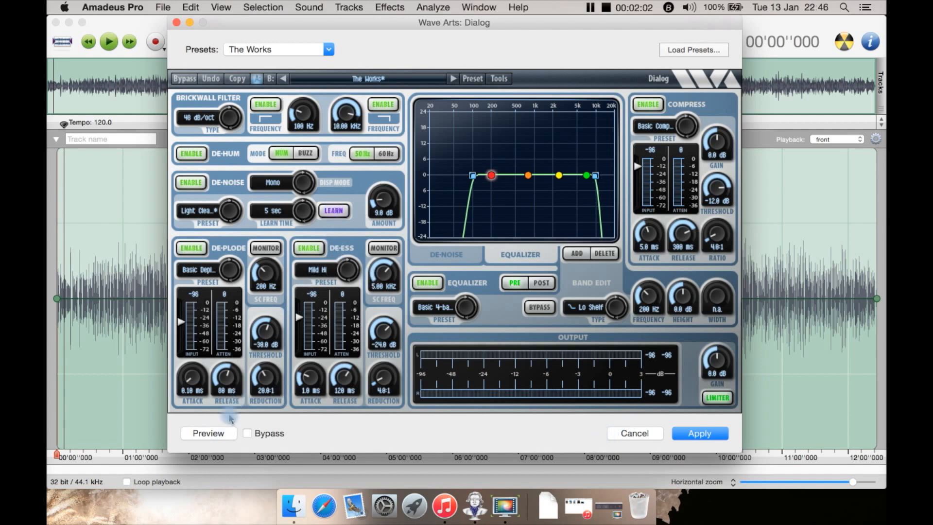
- Examine the preset options offered for the De-Plode, De-Ess and Equalizer sections
click(300, 251)
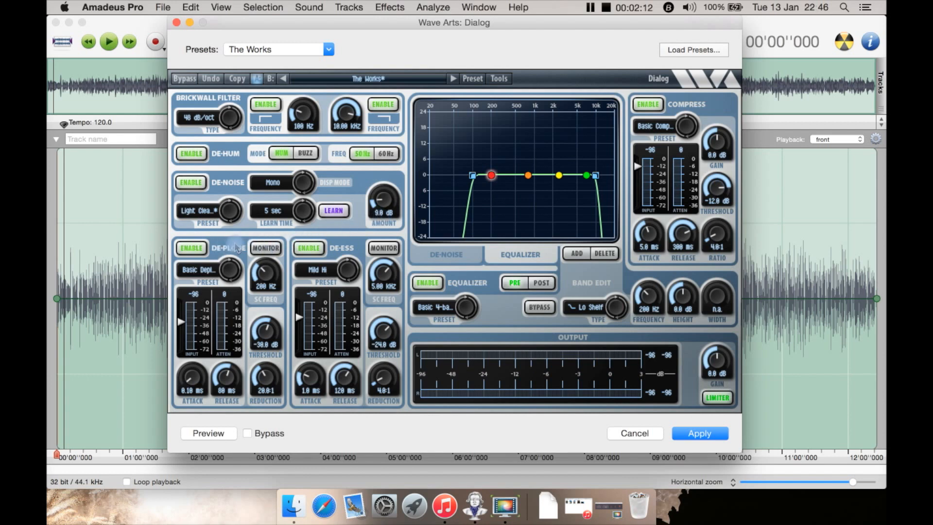
click(199, 271)
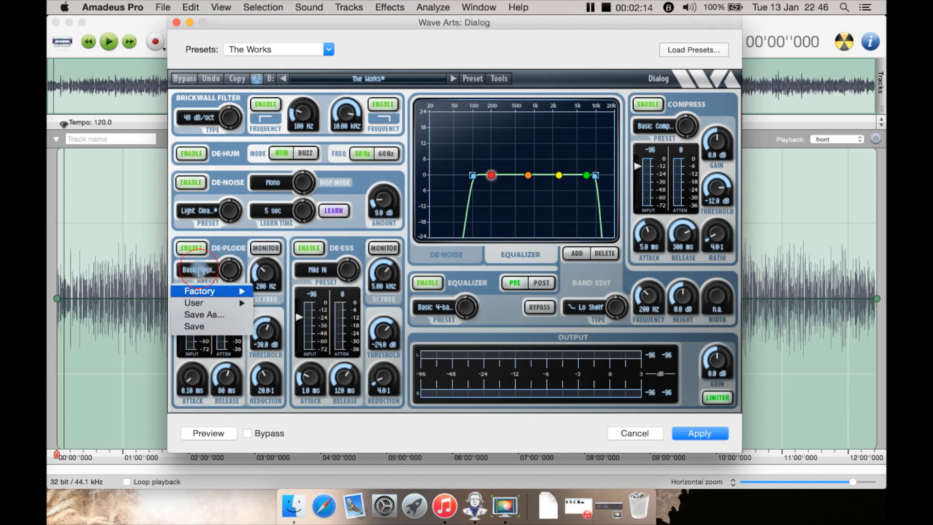
mouse_move(219, 297)
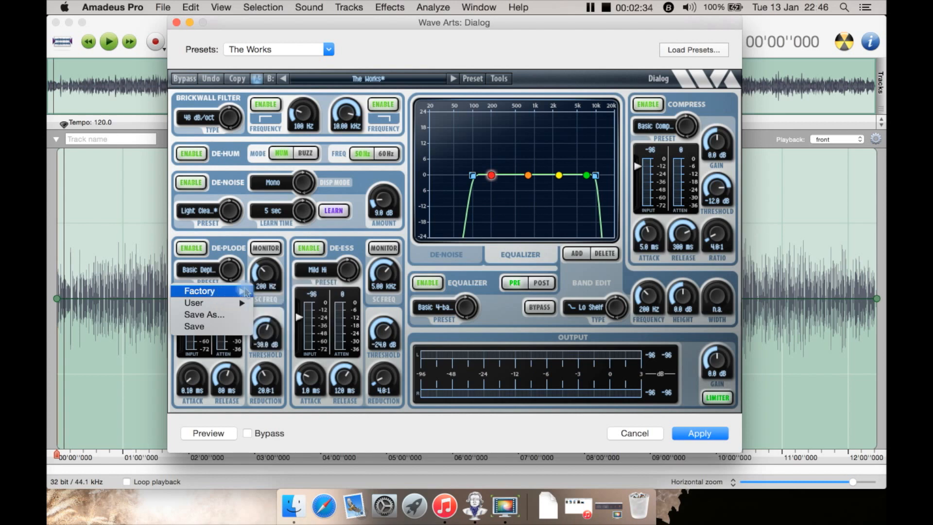
click(228, 254)
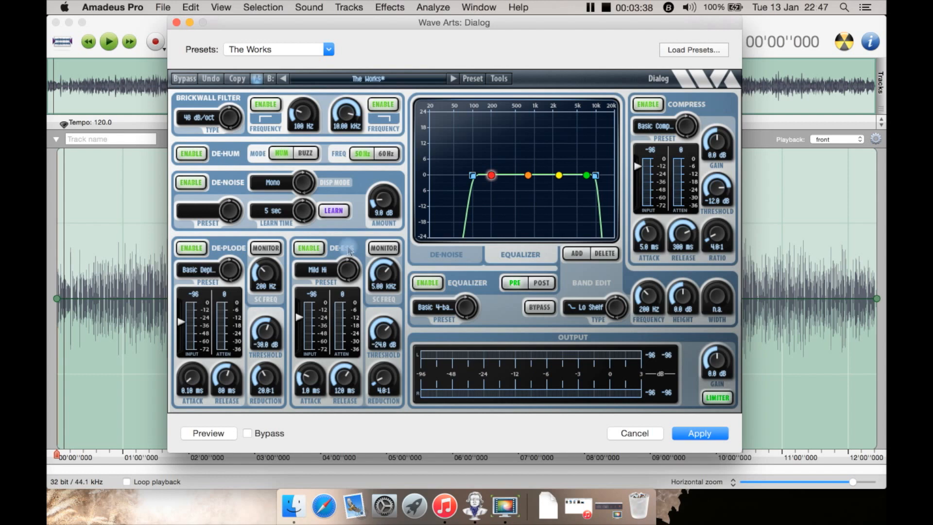
click(316, 270)
mouse_move(332, 293)
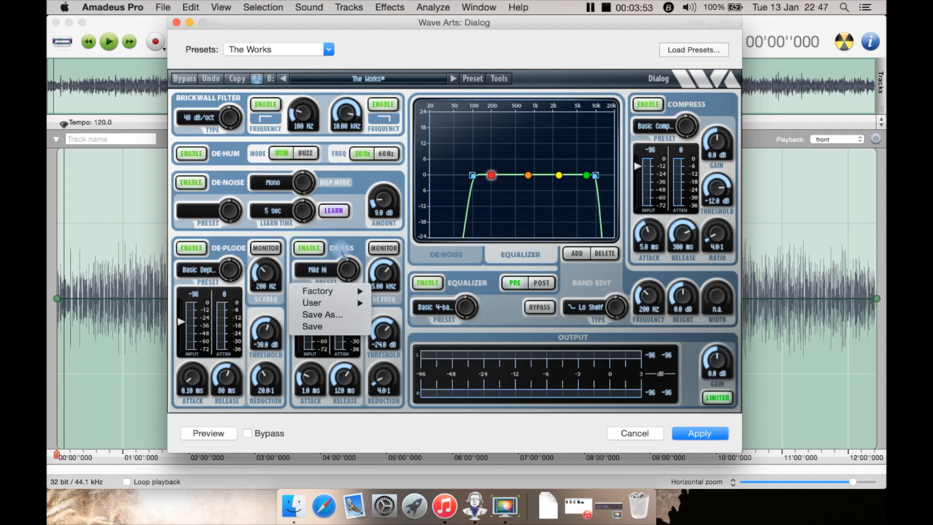
click(353, 246)
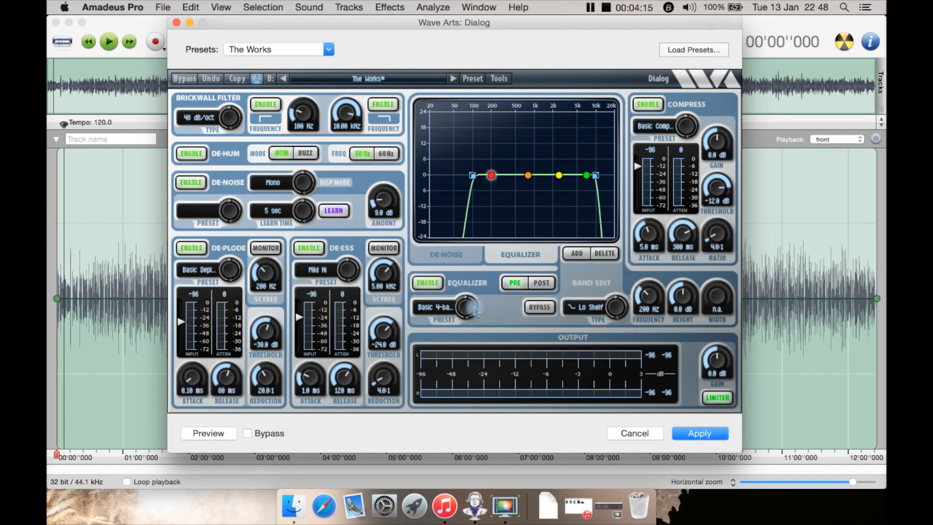
click(446, 307)
mouse_move(457, 329)
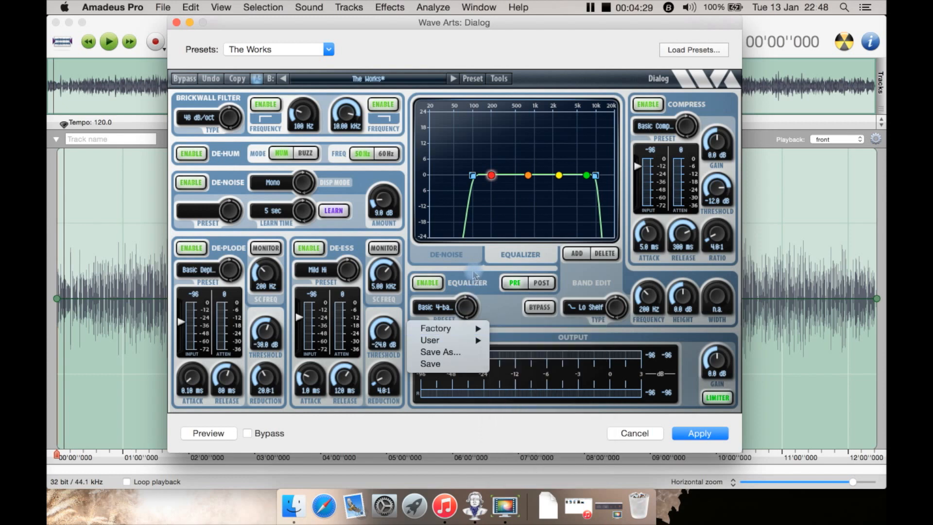
click(492, 297)
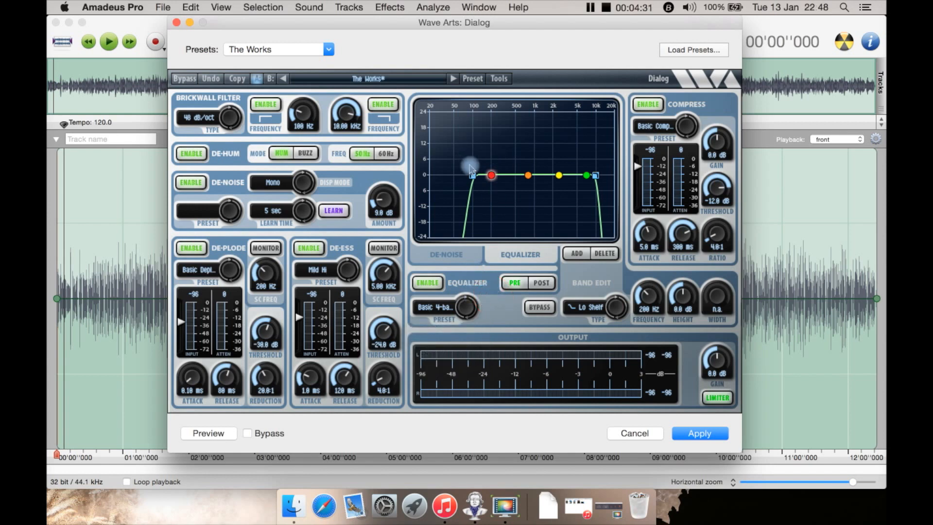
- Lower the low cutoff to about 28 Hz and boost the equalizer to about 17.7 dB at 200 Hz, 12.4 dB at 983 Hz and 17.2 dB at 9.13 kHz
drag(471, 174, 491, 129)
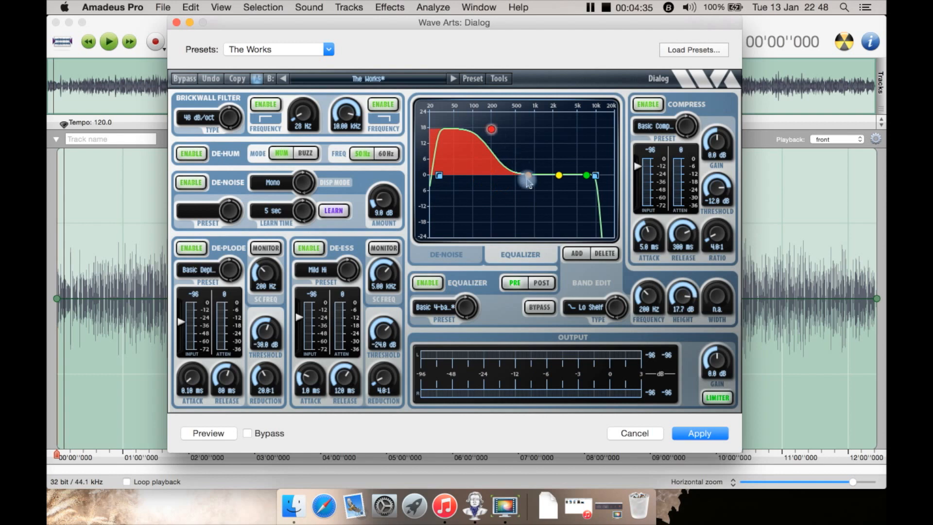
drag(528, 176, 533, 142)
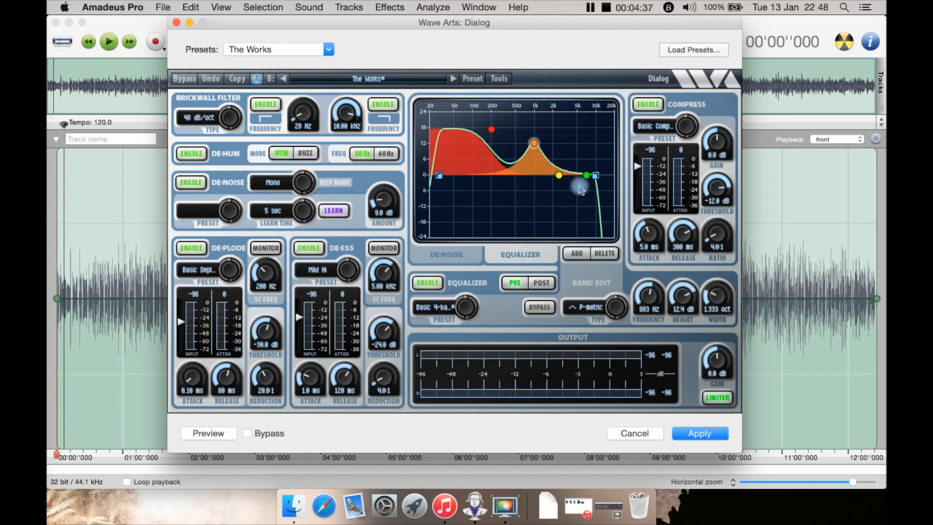
drag(587, 175, 594, 128)
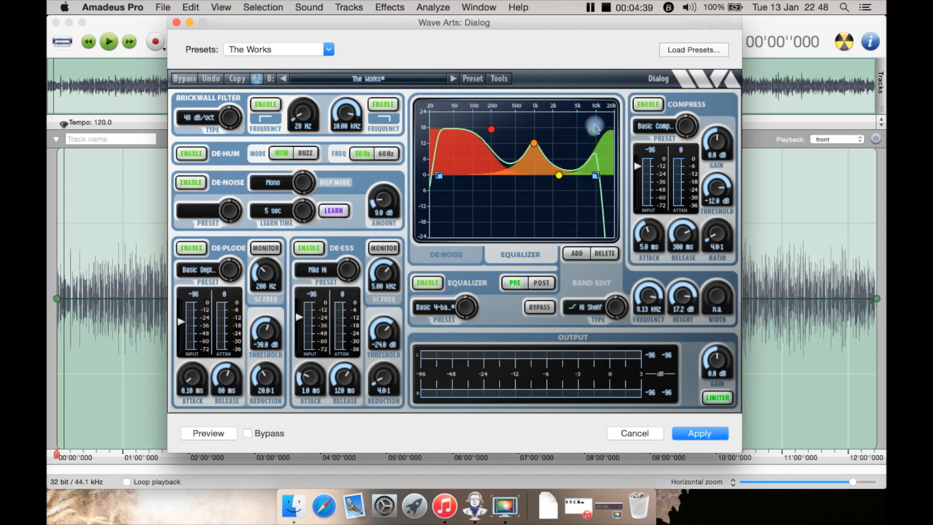
- View the De-Noise graph, return to the Equalizer graph, and check the compressor's preset options
click(457, 265)
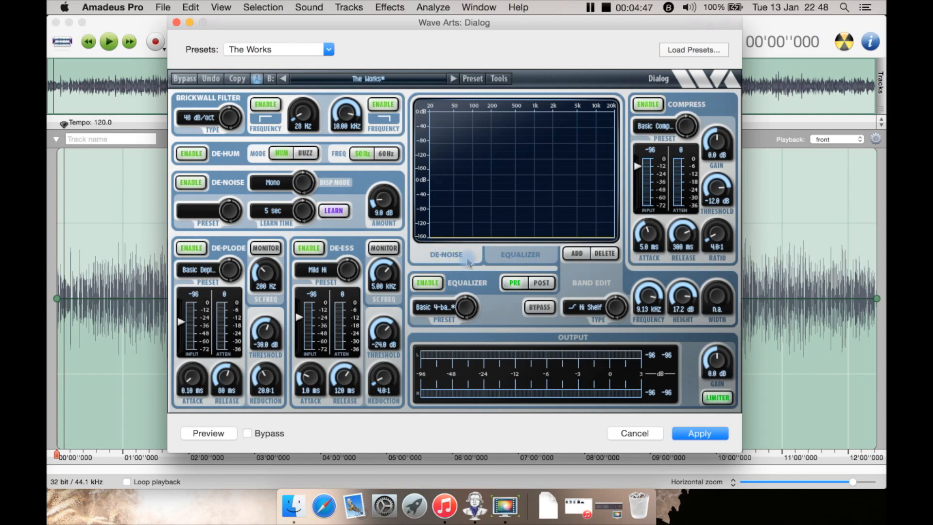
click(515, 286)
click(541, 259)
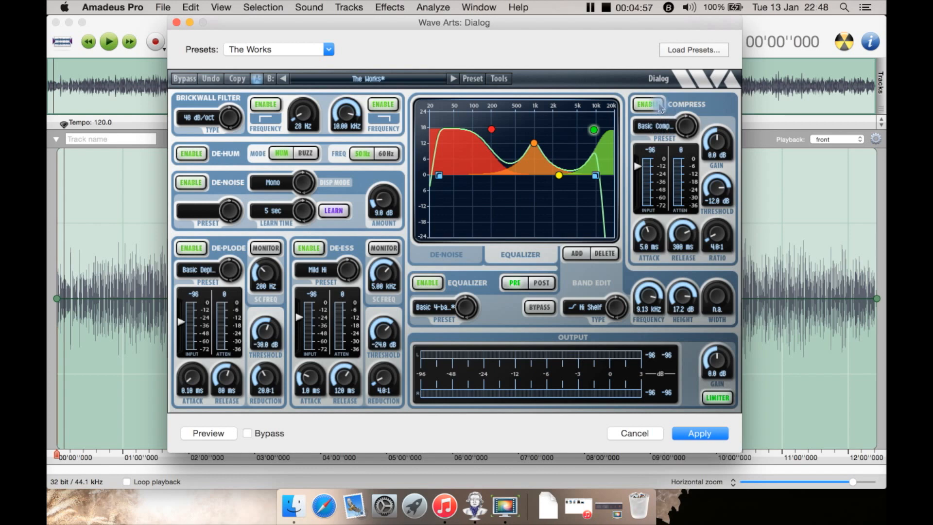
click(665, 128)
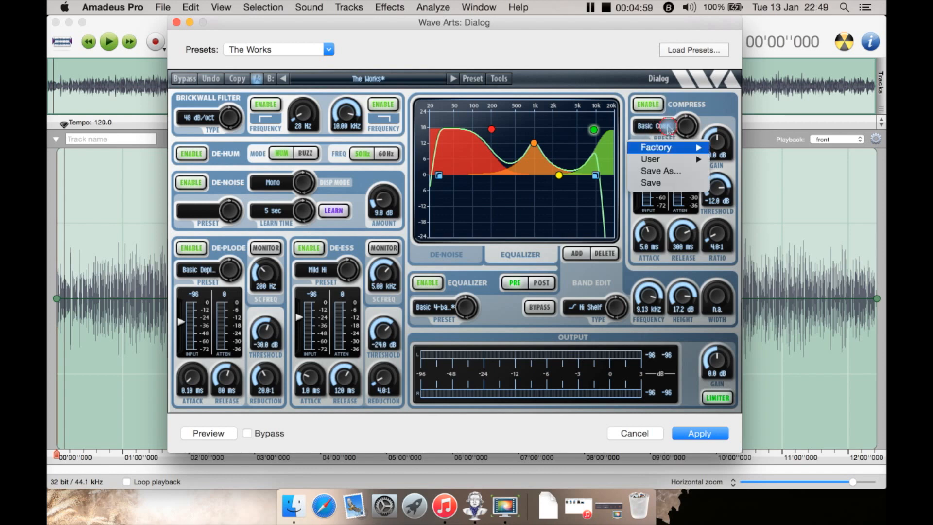
mouse_move(673, 152)
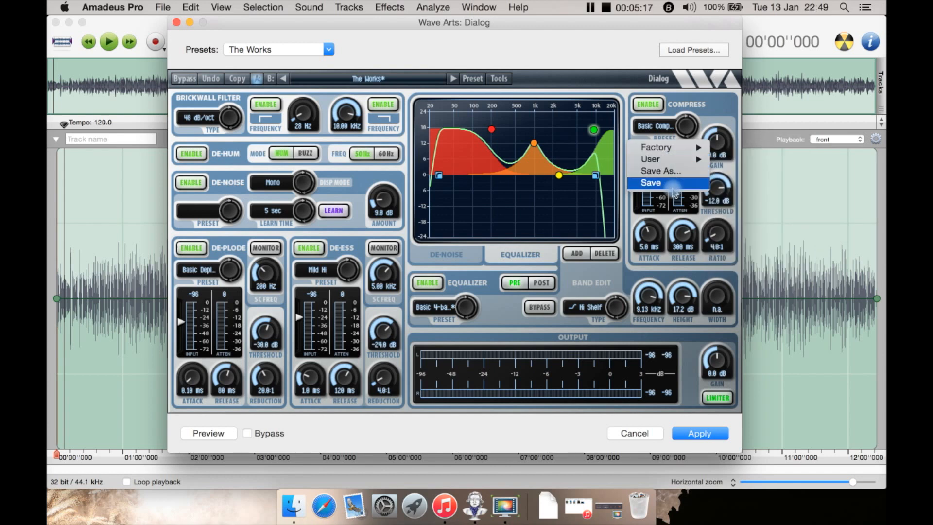
click(713, 110)
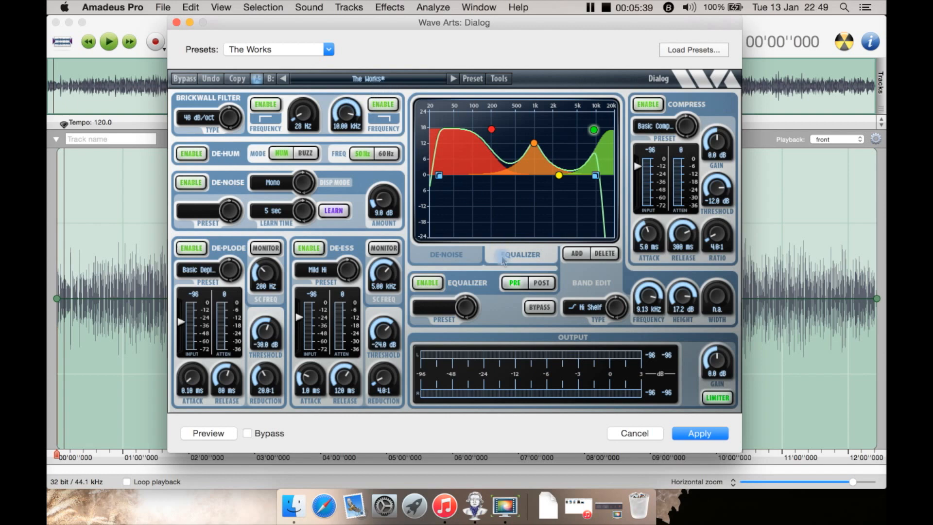
- Change the green high-frequency equalizer band's type to Parametric
click(588, 307)
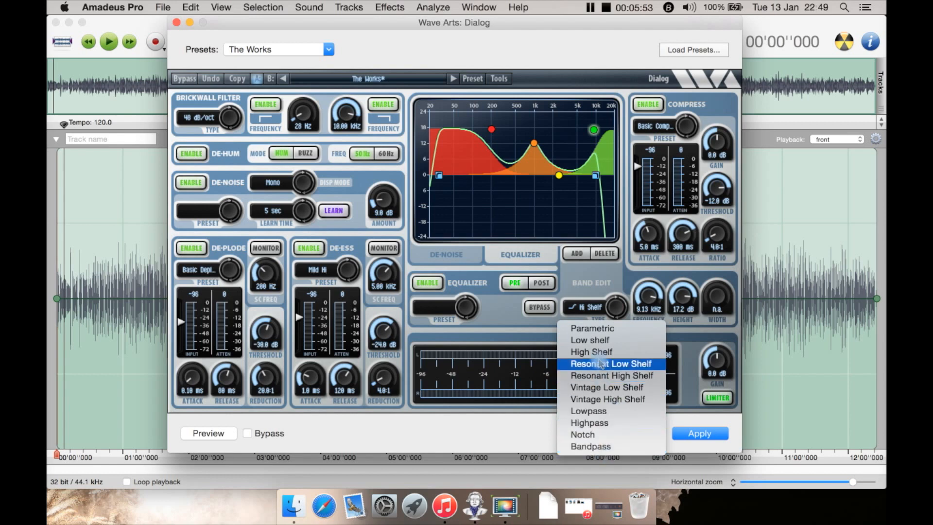
click(589, 329)
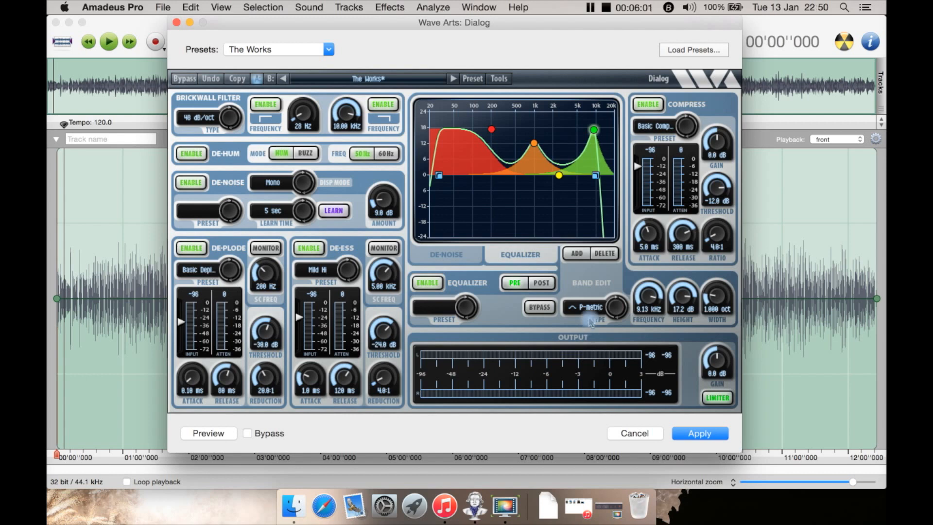
click(589, 309)
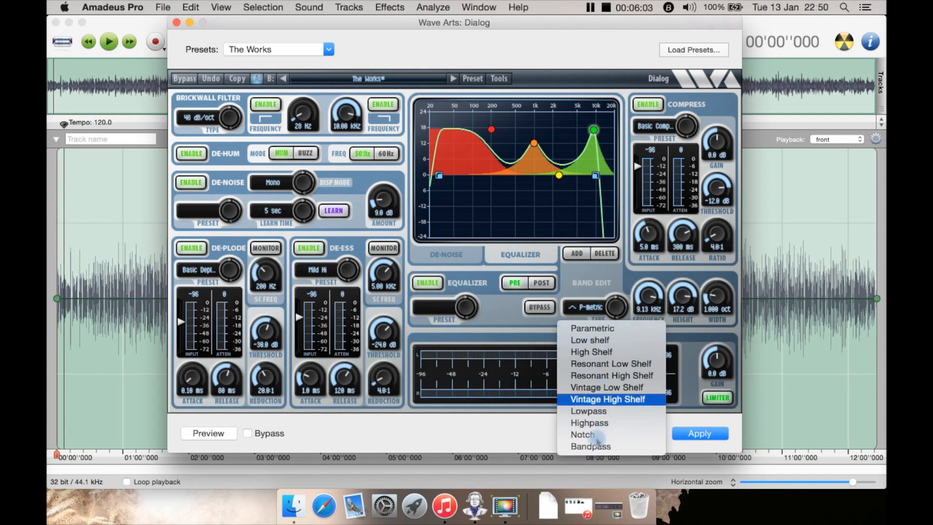
click(579, 285)
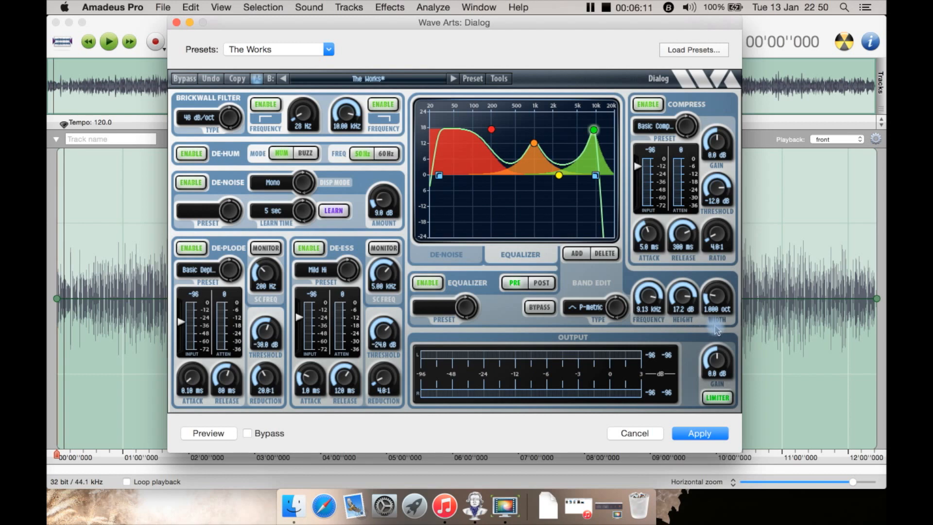
click(723, 403)
click(656, 361)
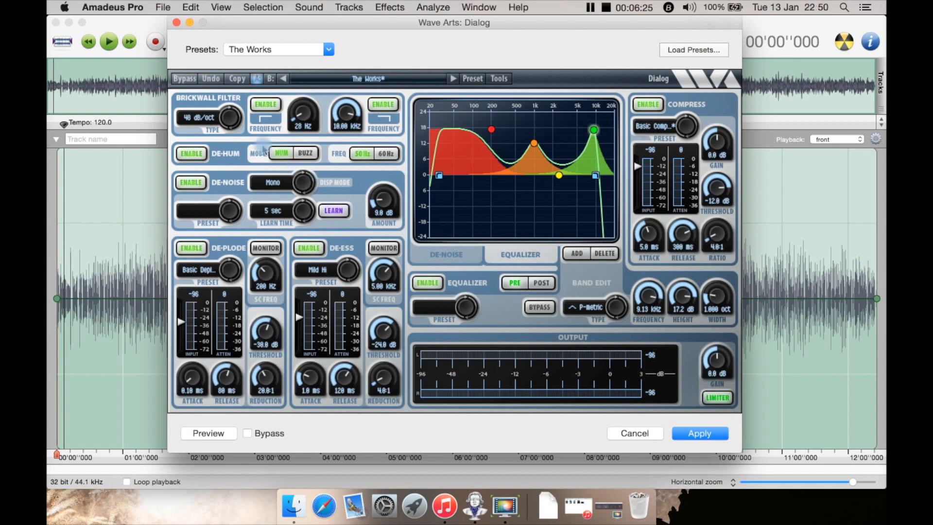
click(194, 81)
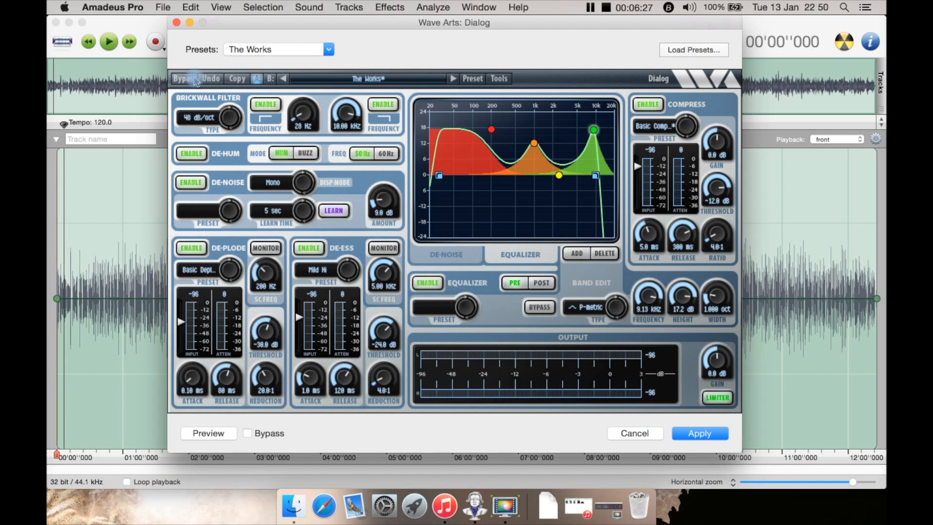
click(209, 434)
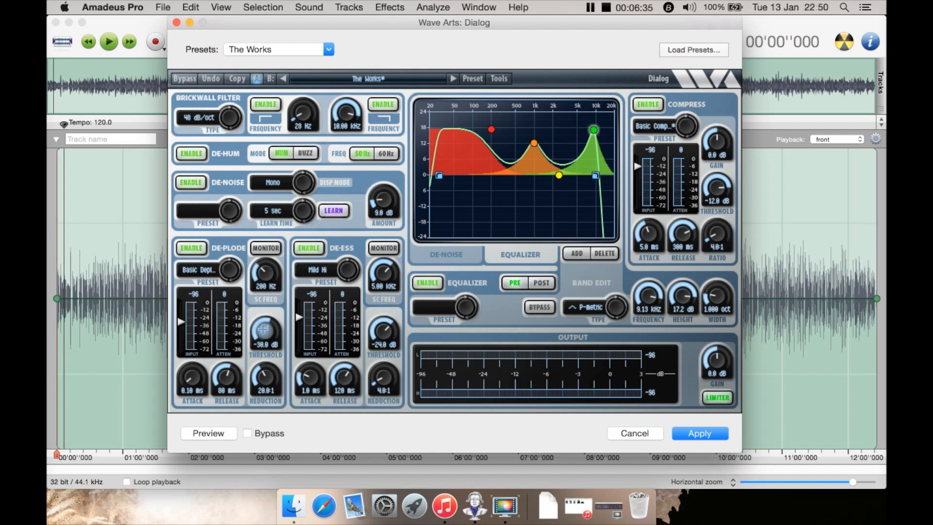
click(234, 79)
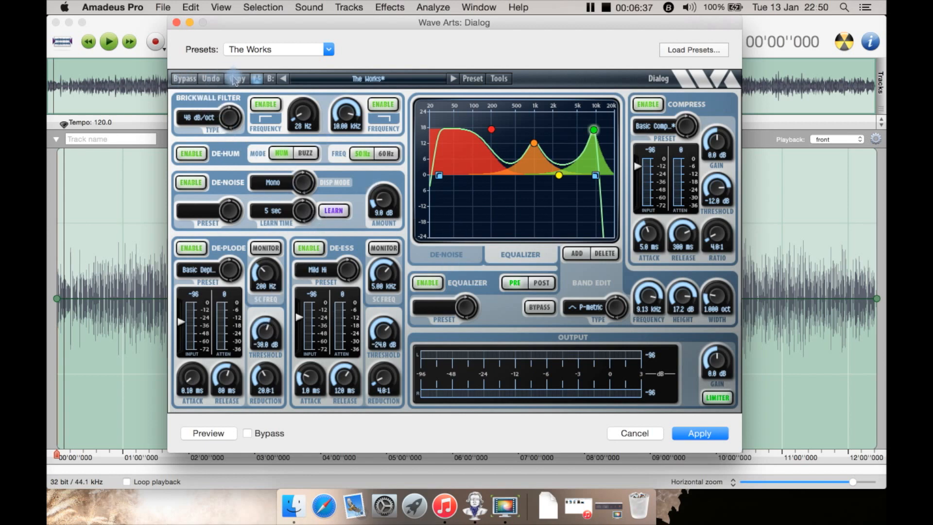
- Examine the plug-in's preset management options, its factory presets and its help, unlock and update tools
click(474, 79)
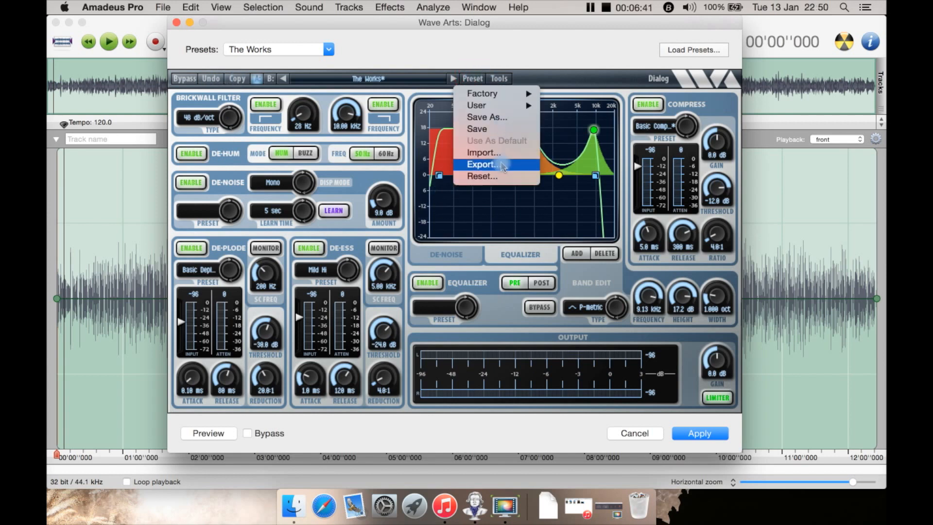
mouse_move(543, 91)
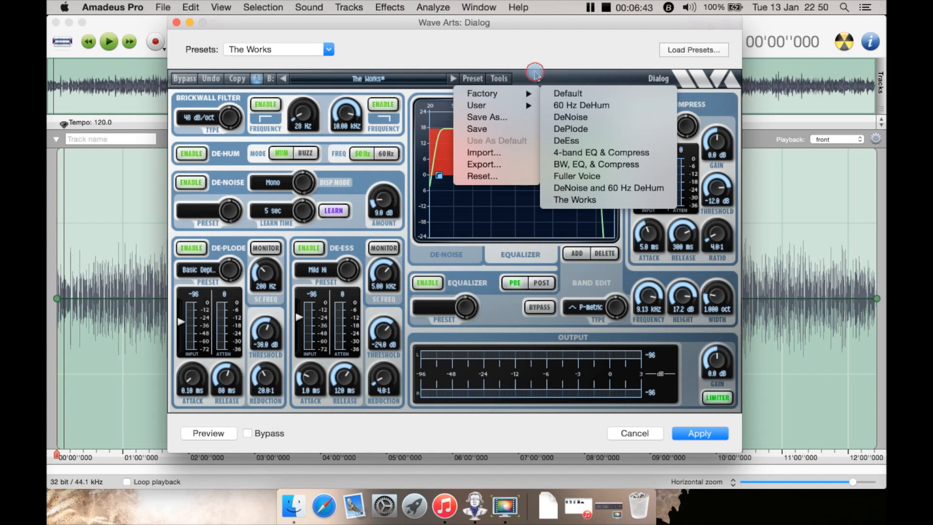
click(535, 73)
click(506, 81)
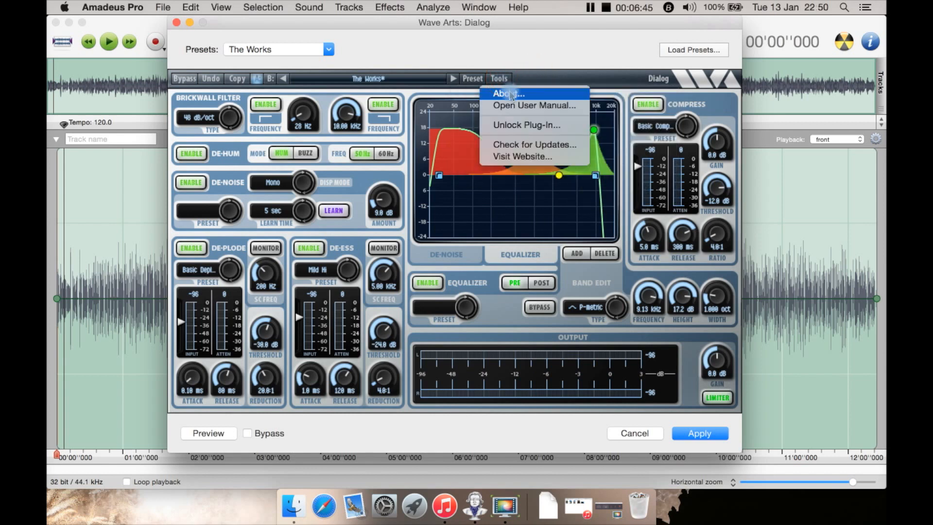
click(510, 80)
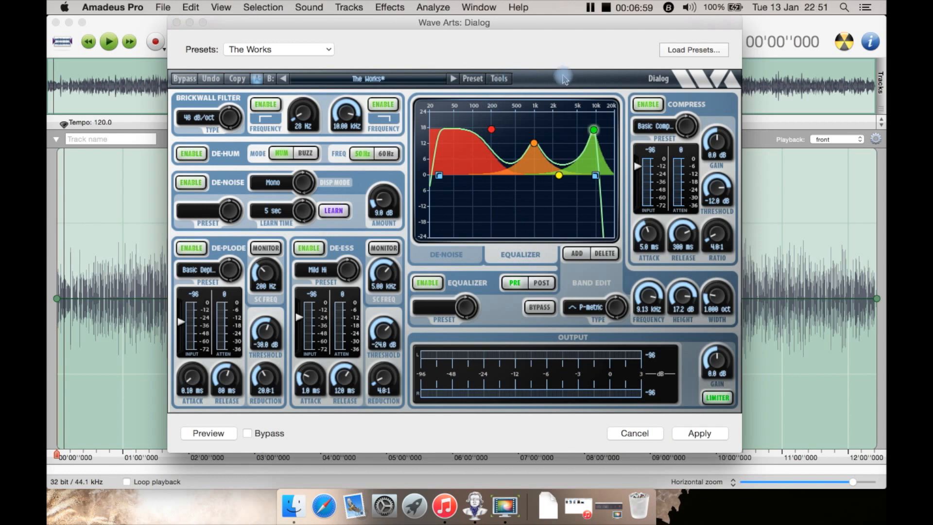
click(499, 78)
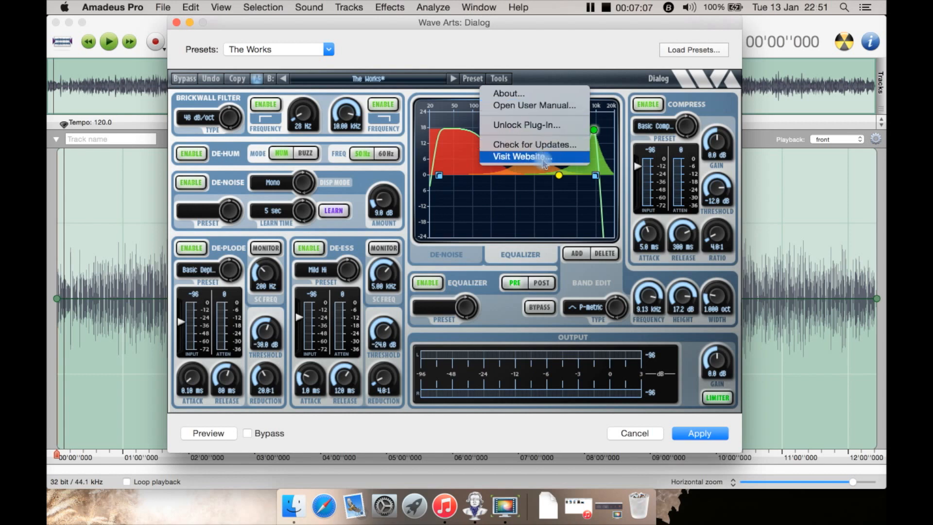
click(607, 74)
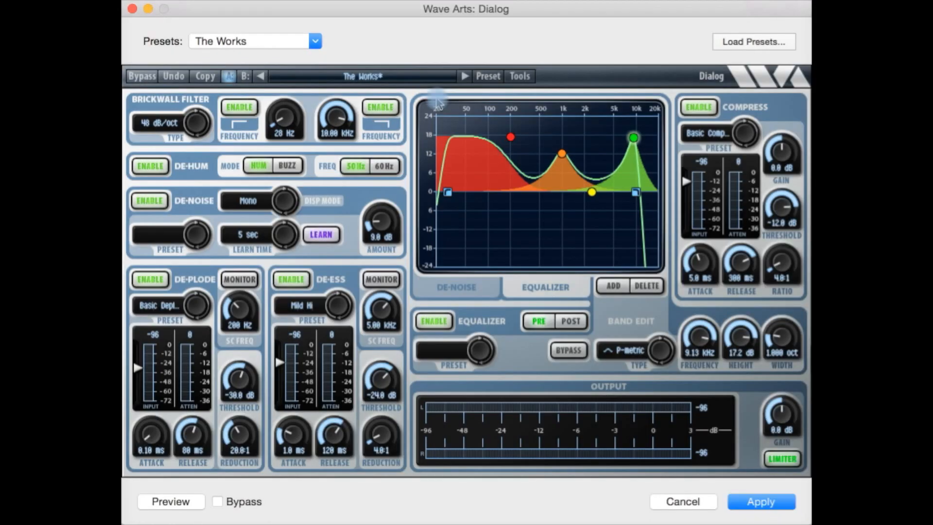